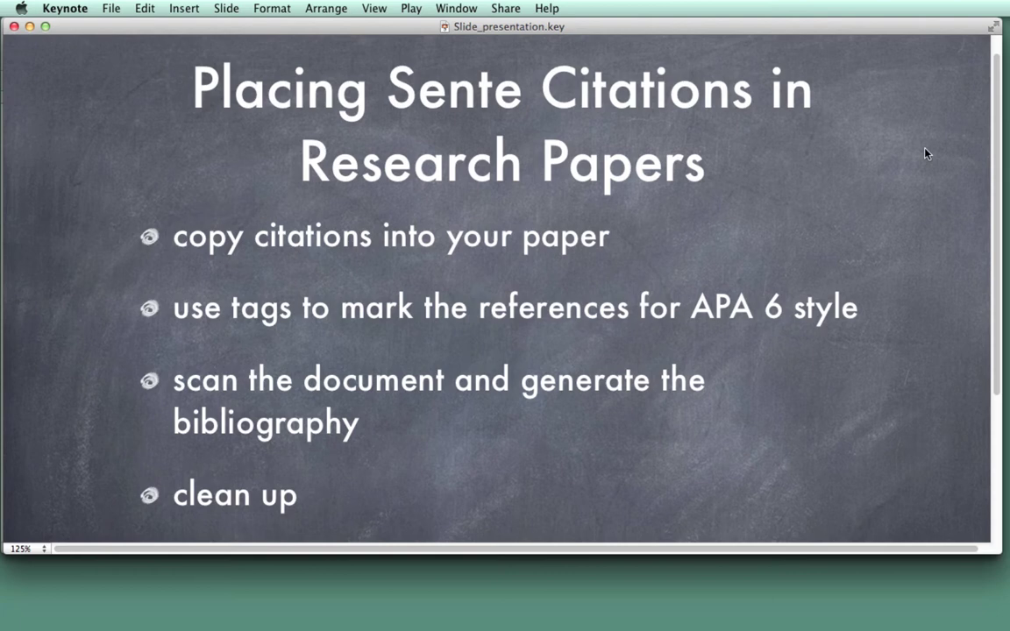
- Switch to Sente and show the source passage of the note about repeating lessons in the Digital Assessment Literacy article
key(cmd+Tab)
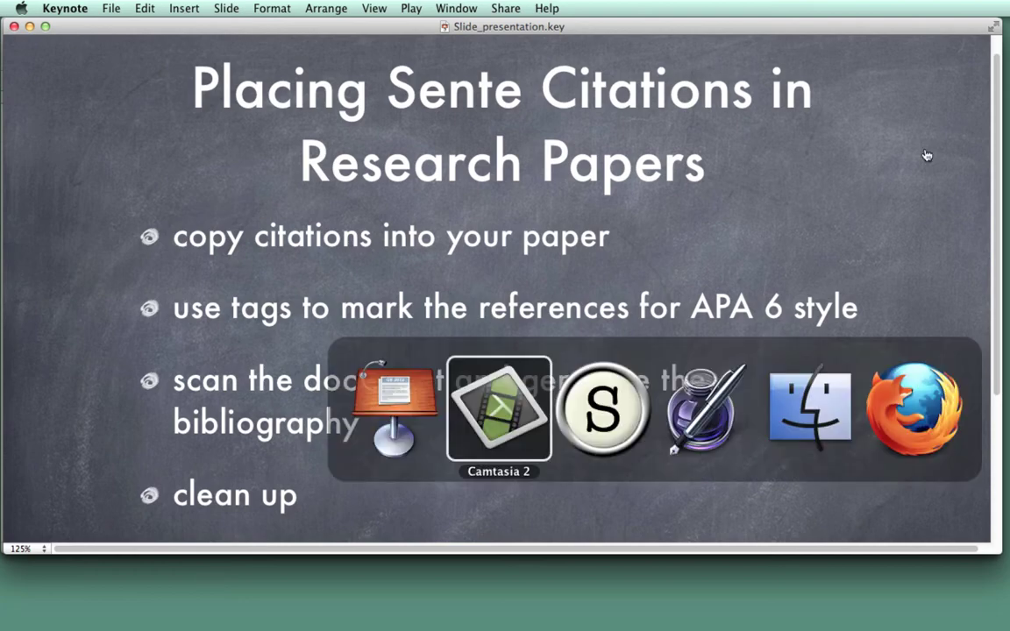
key(cmd+Tab)
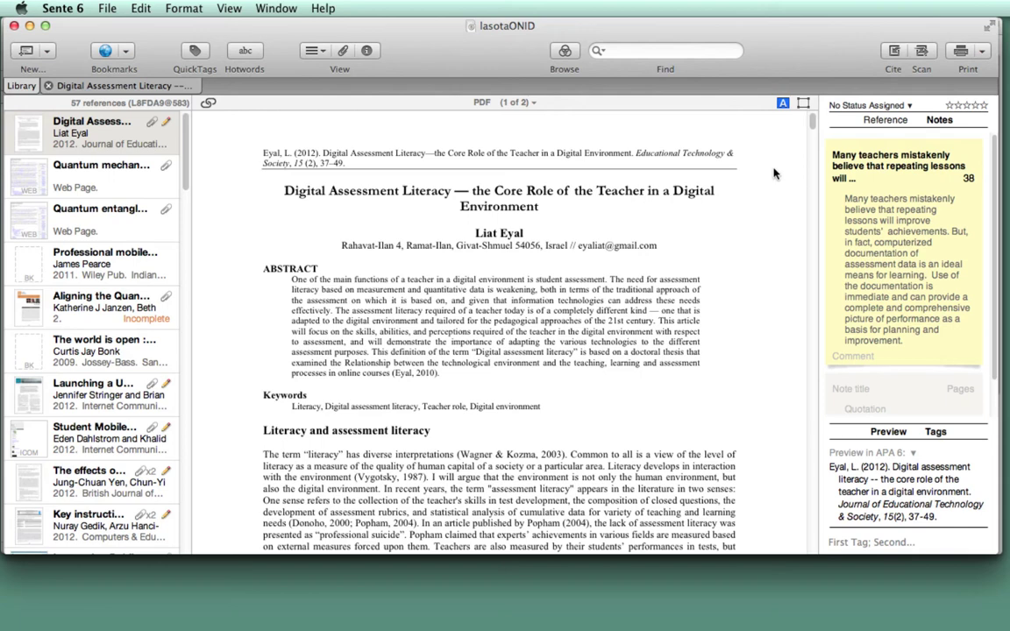
mouse_move(901, 202)
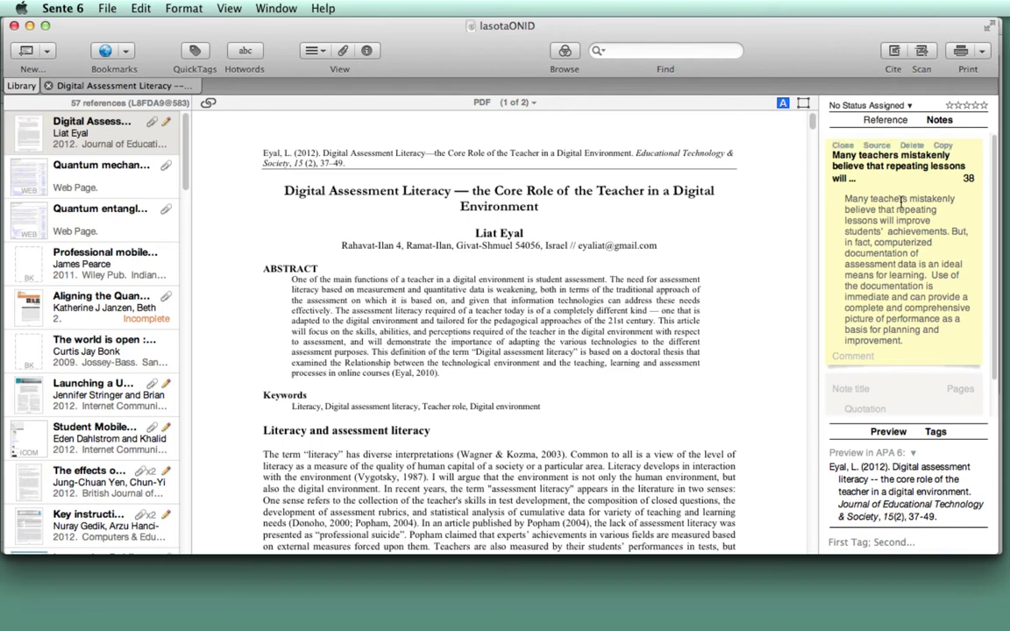
click(877, 145)
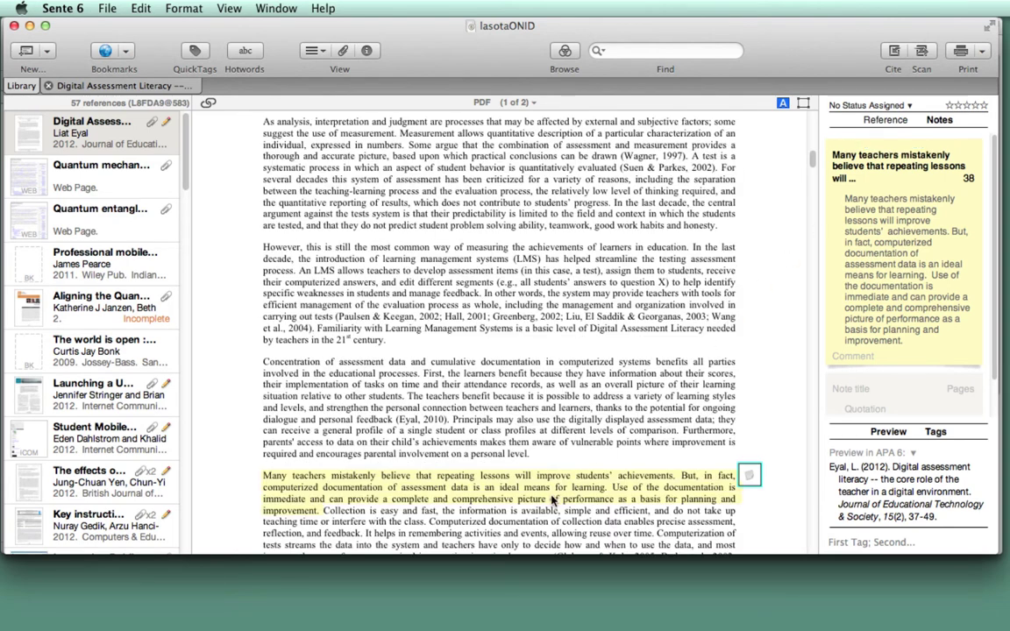
- Copy the note about repeating lessons and paste it into article_review.pages in Pages, below the introductory sentence
mouse_move(945, 143)
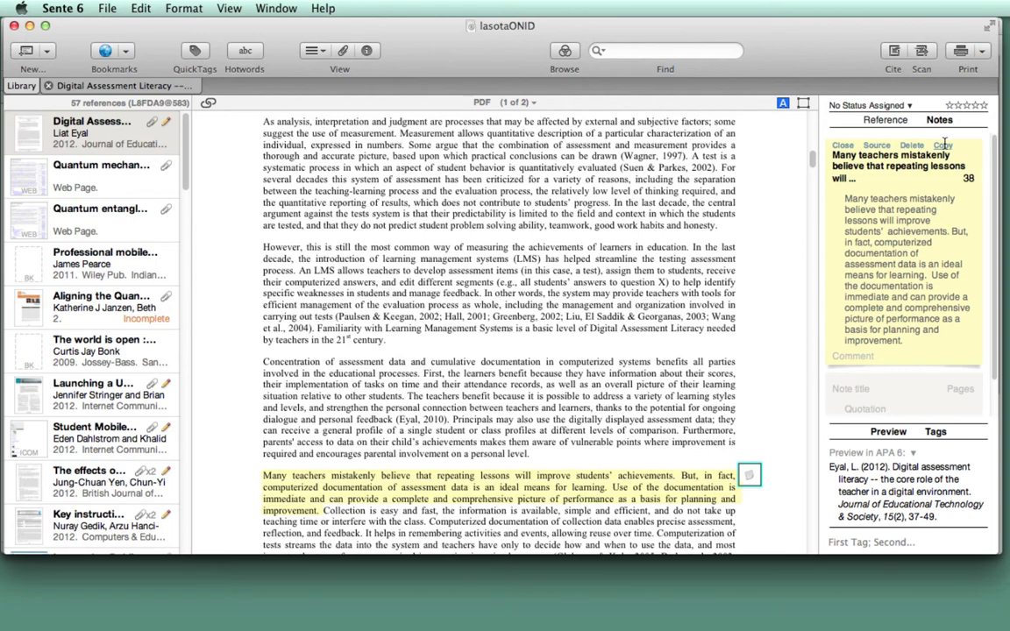
key(super+Tab)
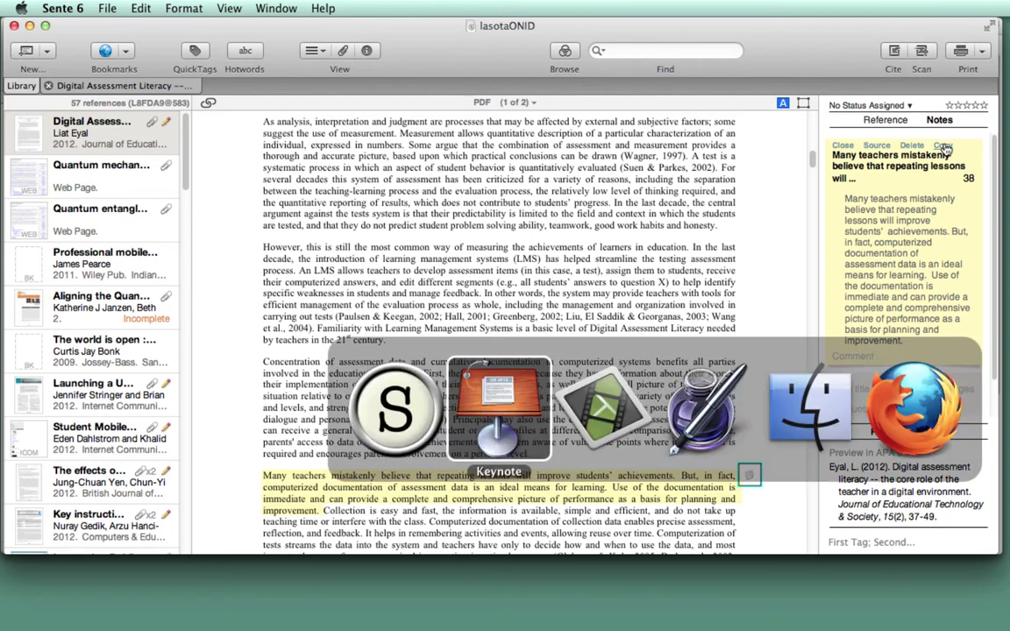
key(super+Tab)
key(super+Tab)
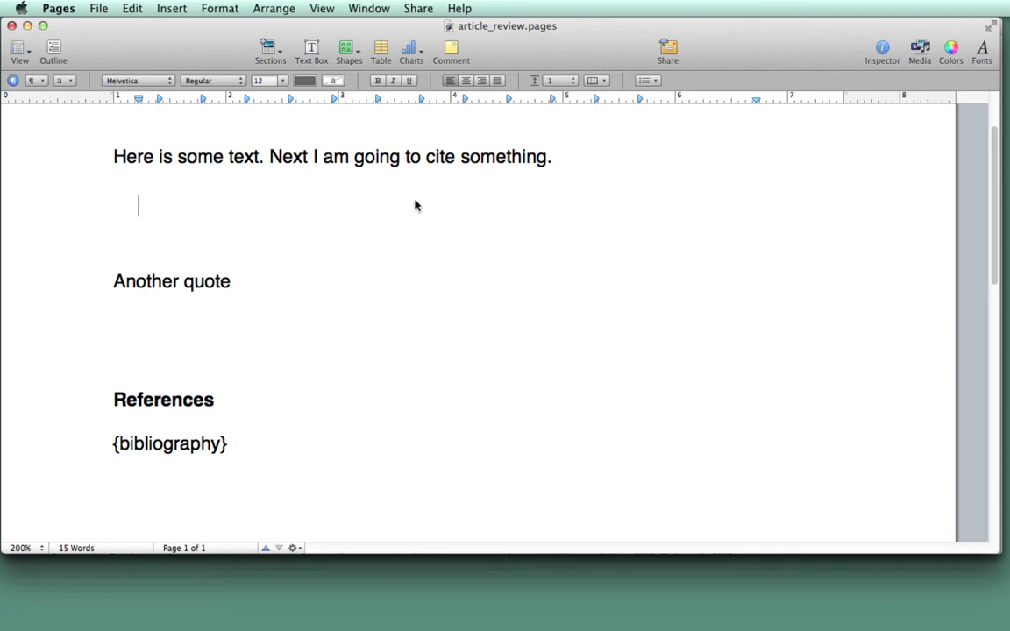
key(super+v)
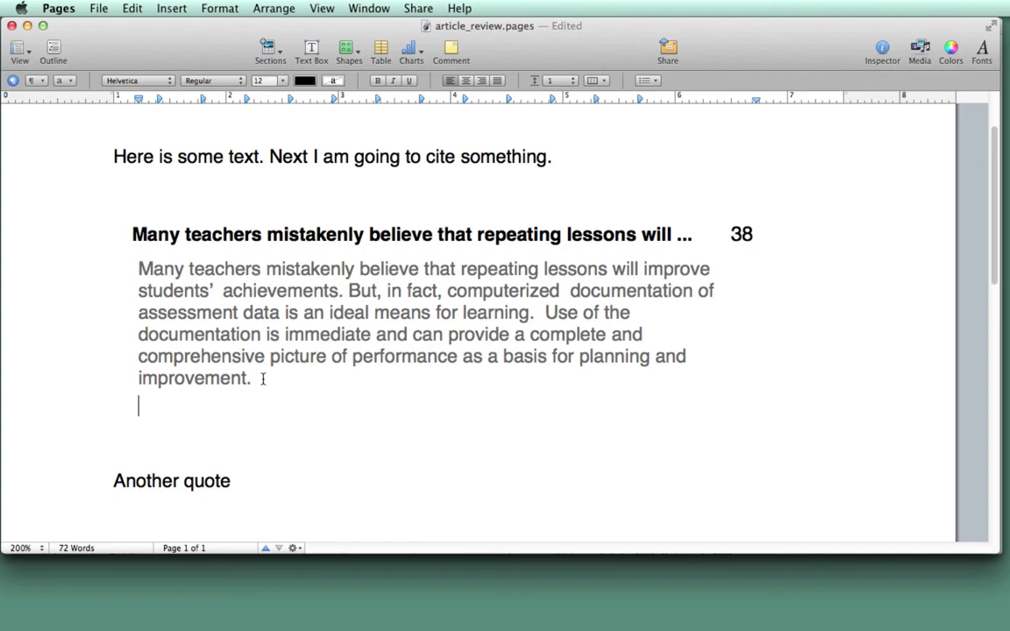
- Use Sente's Cite command to insert the Digital Assessment Literacy article's citation tag after "improvement." at the end of the pasted quote
drag(386, 376, 138, 268)
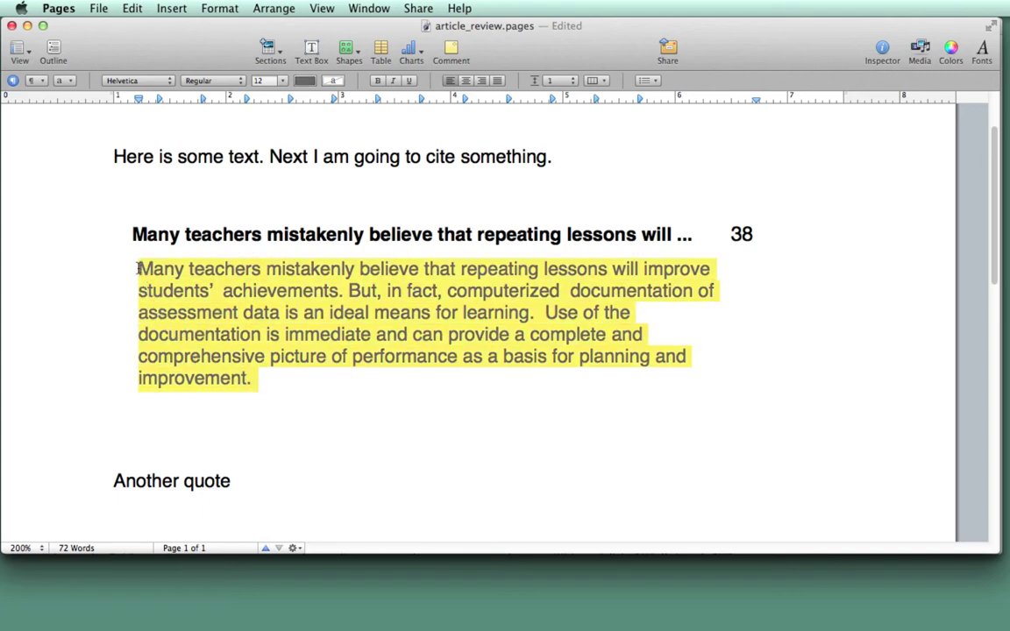
drag(125, 233, 752, 251)
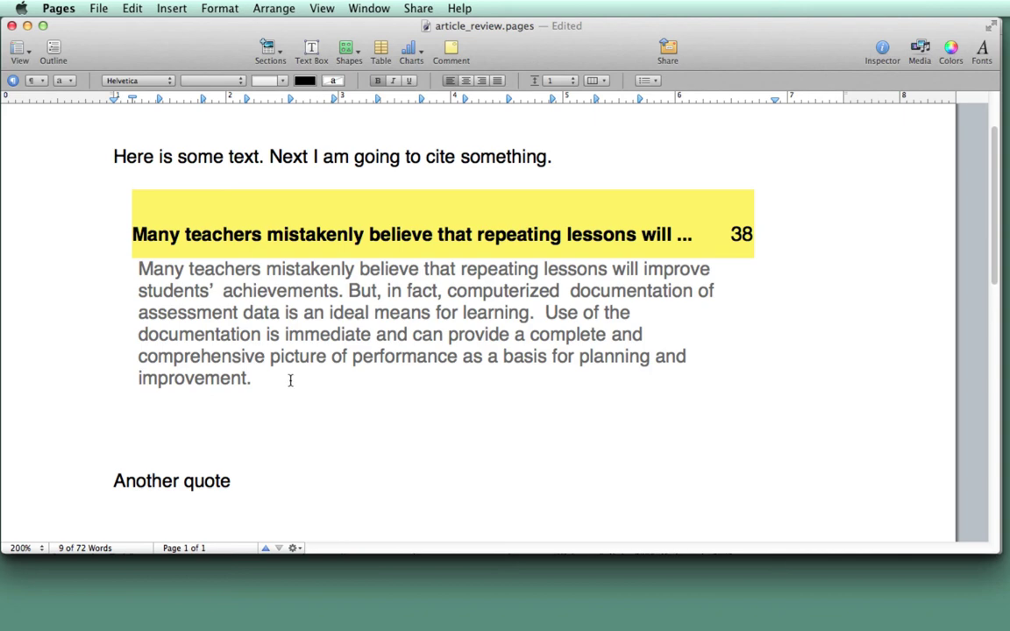
key(super+Tab)
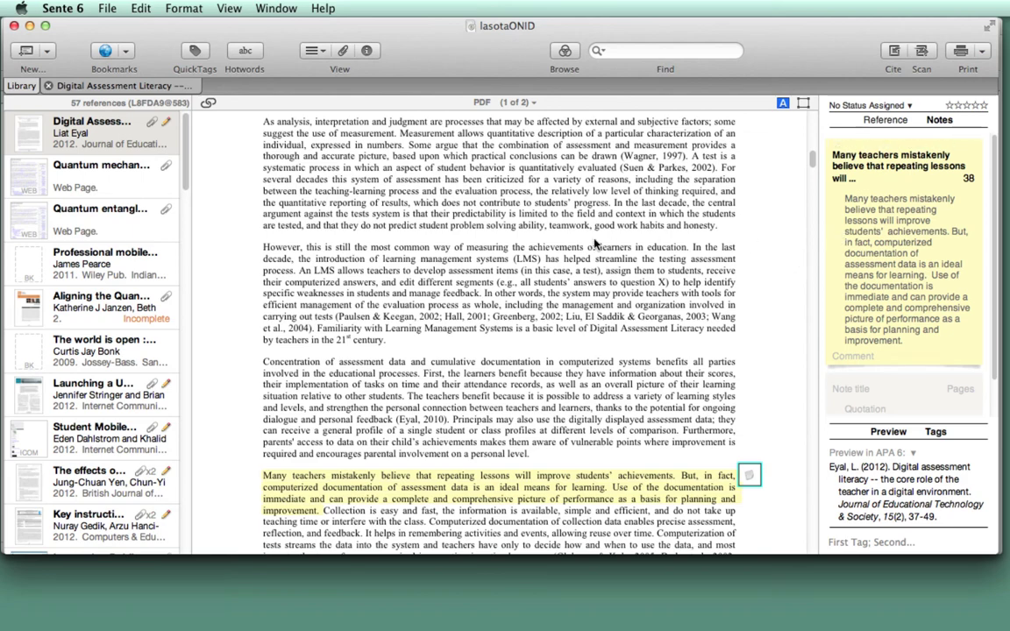
key(super+Tab)
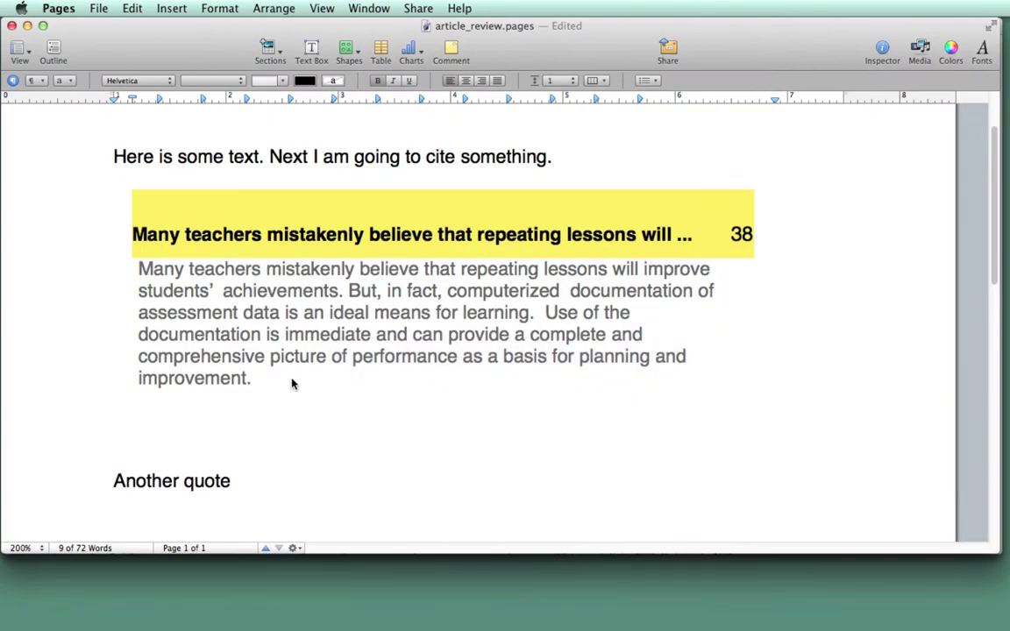
click(293, 383)
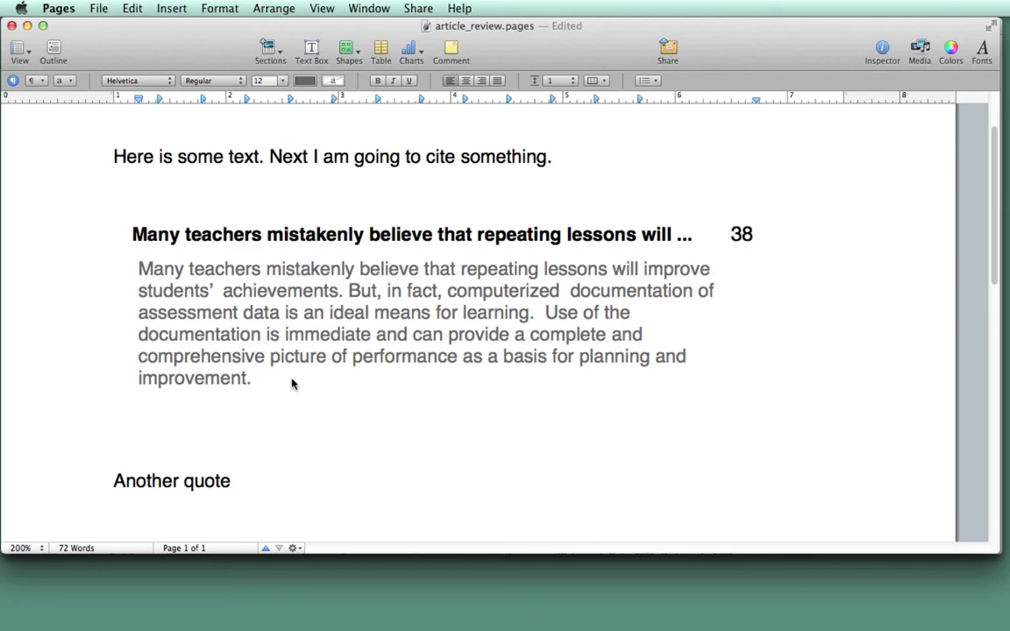
key(super+Tab)
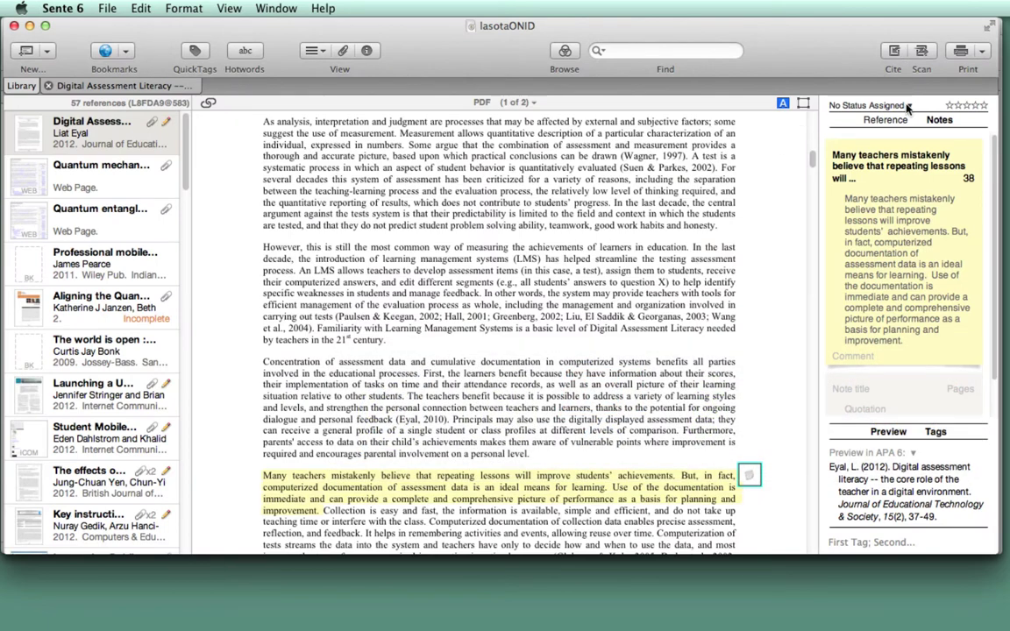
click(893, 54)
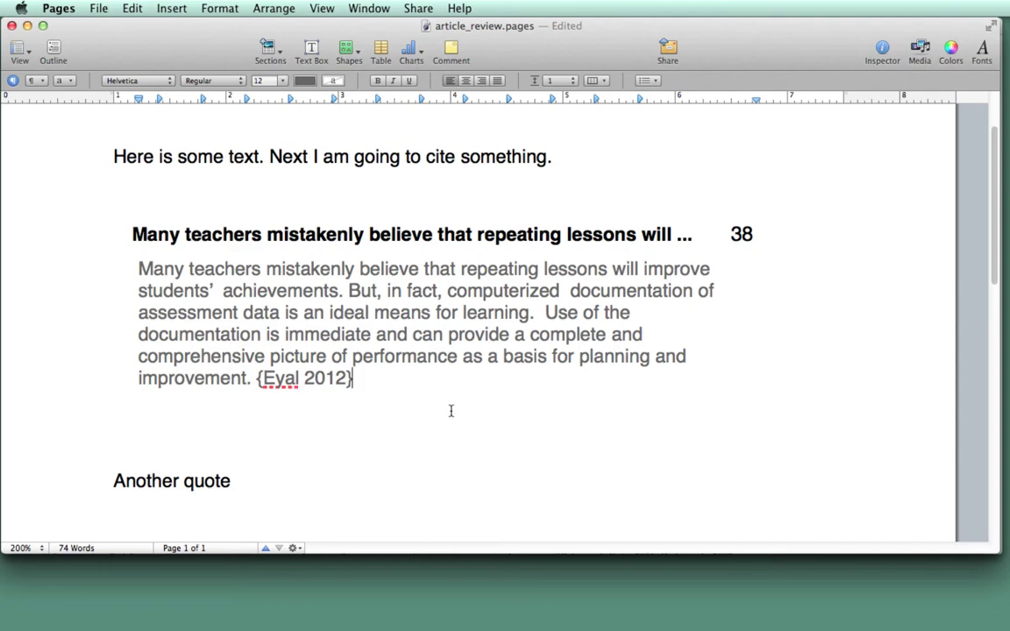
- Move the page number into the first quote's citation tag as "@ 38" and delete the note's bold title line
click(742, 235)
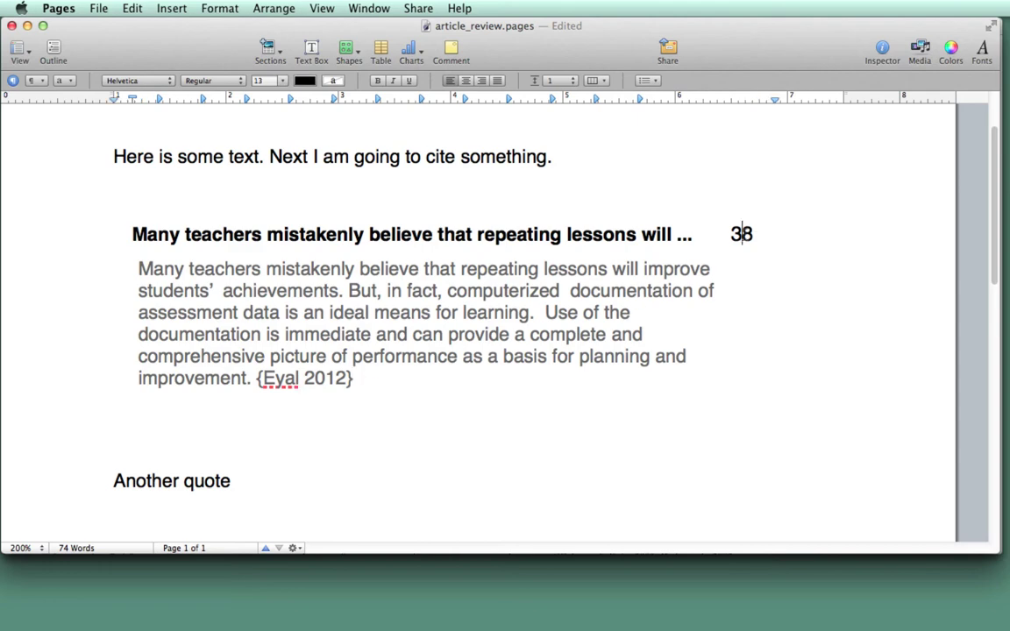
double_click(742, 233)
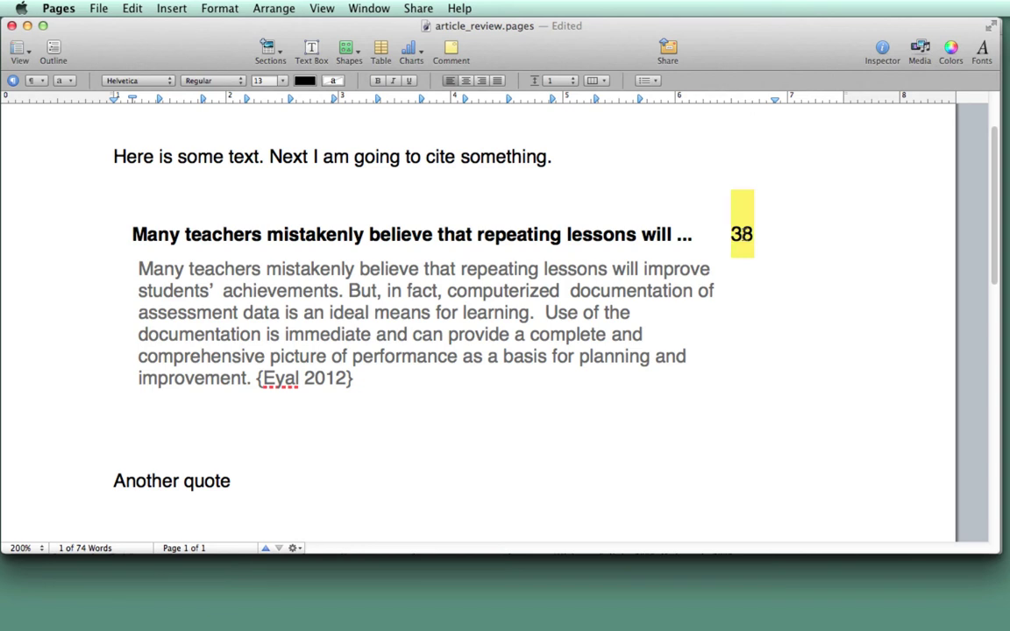
key(BackSpace)
drag(354, 379, 378, 362)
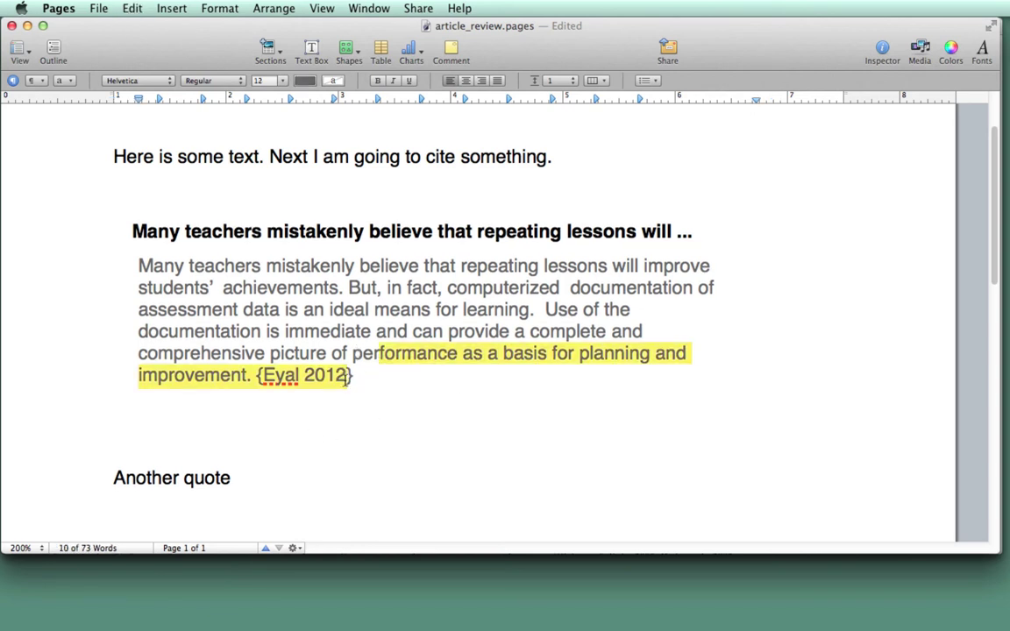
click(348, 376)
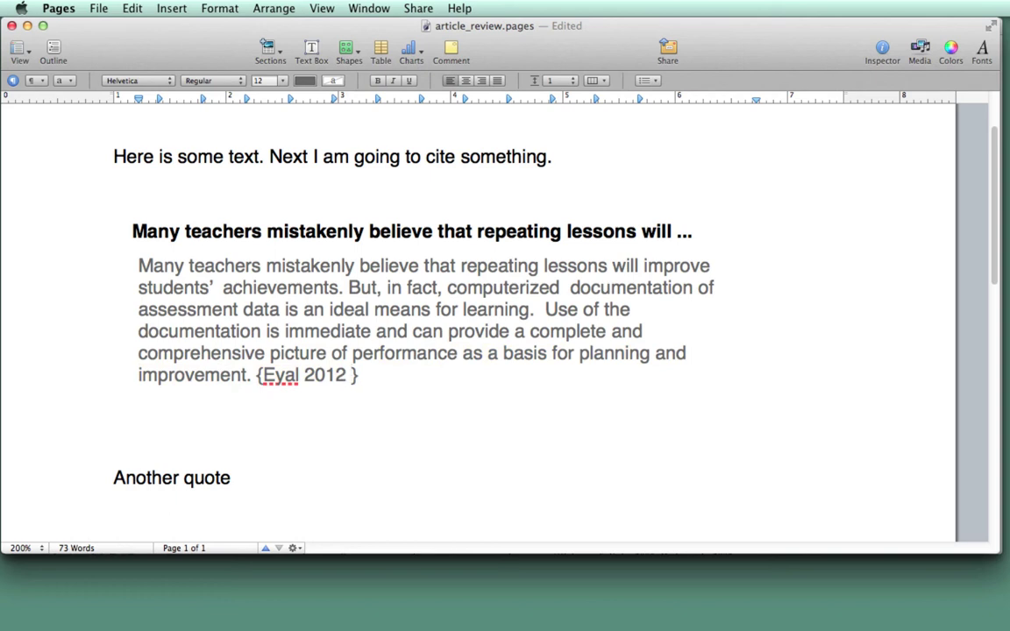
text(@ 38)
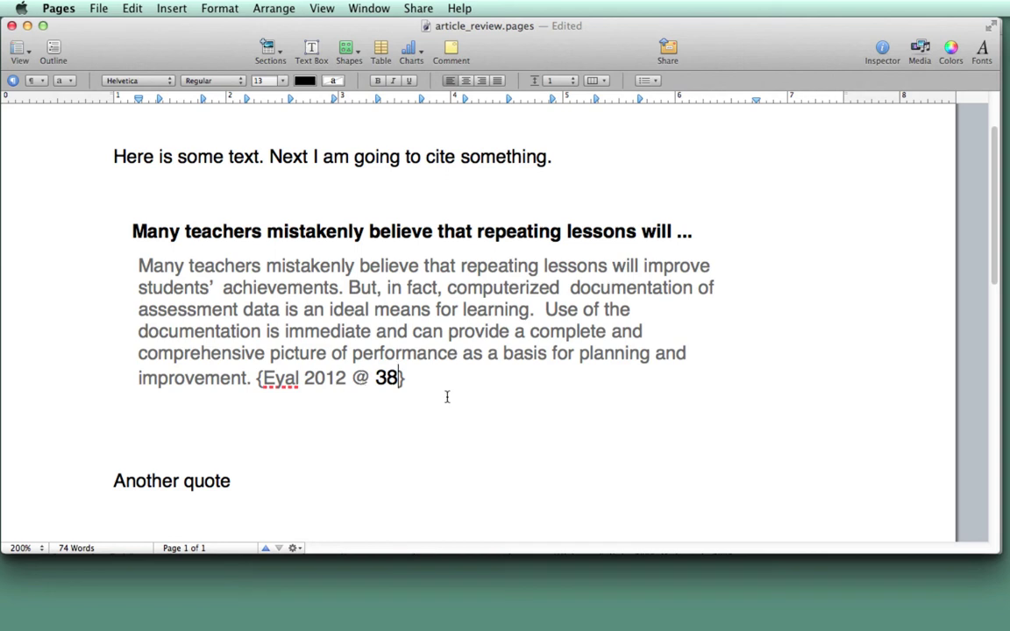
triple_click(333, 230)
key(BackSpace)
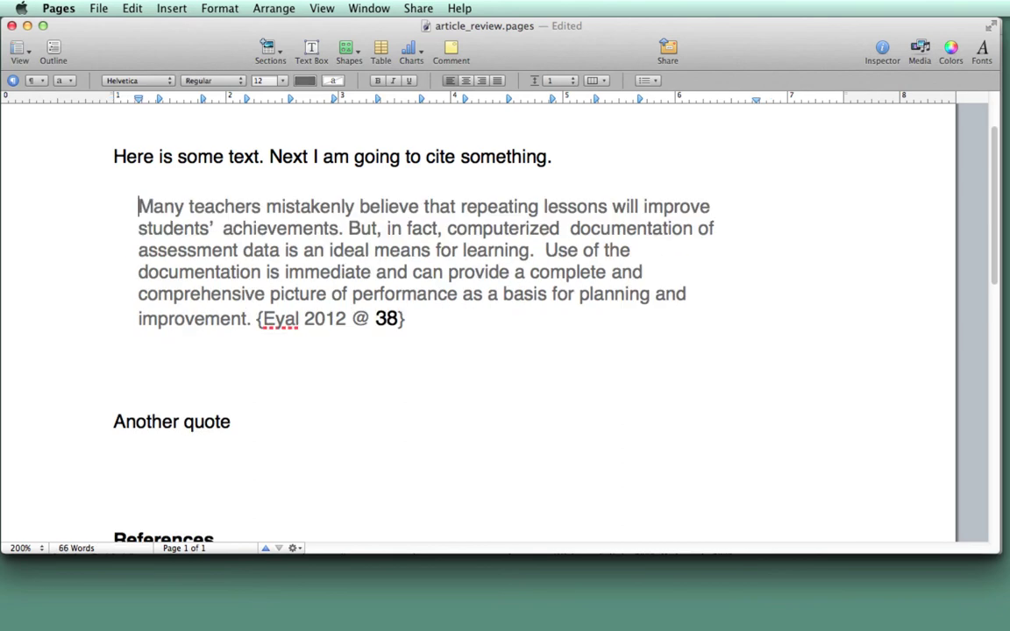
- Copy the note on rote learning from Sente's image-based concept mapping article and paste it under "Another quote" in the Pages document
scroll(534, 357, down, 2)
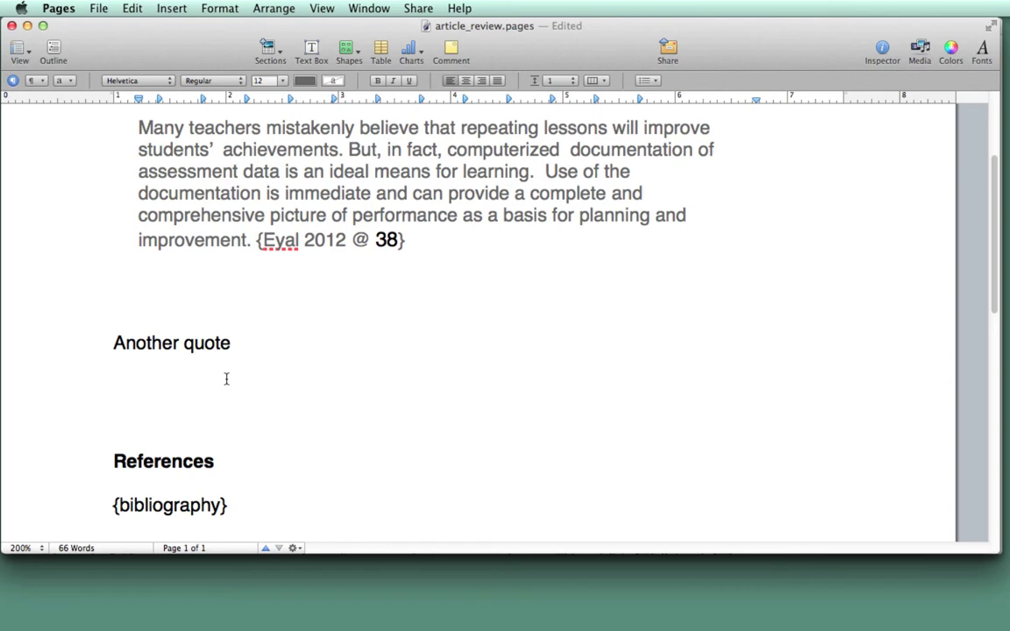
key(super+Tab)
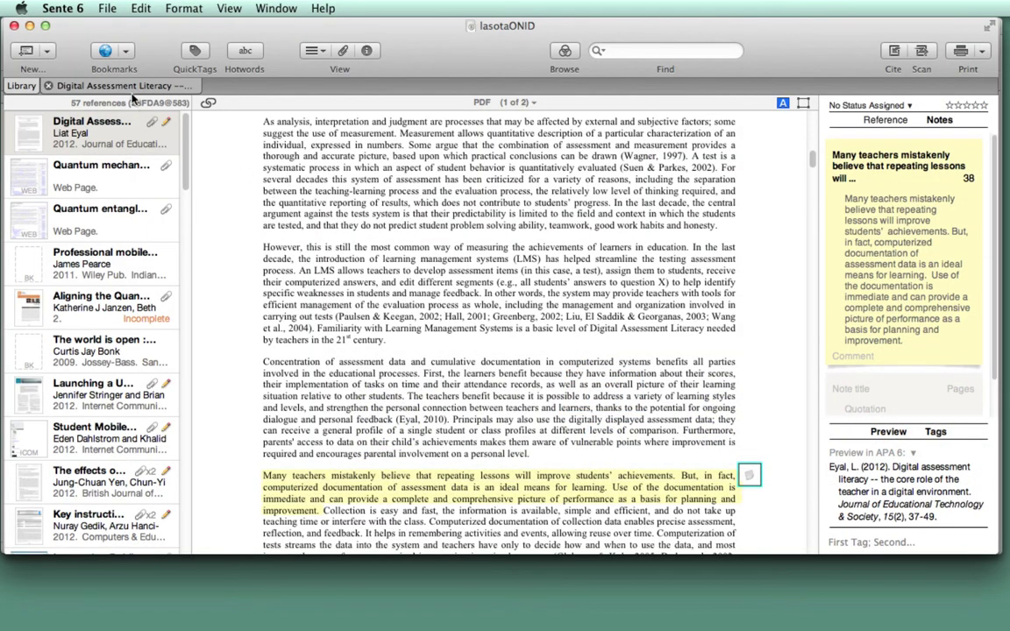
click(72, 485)
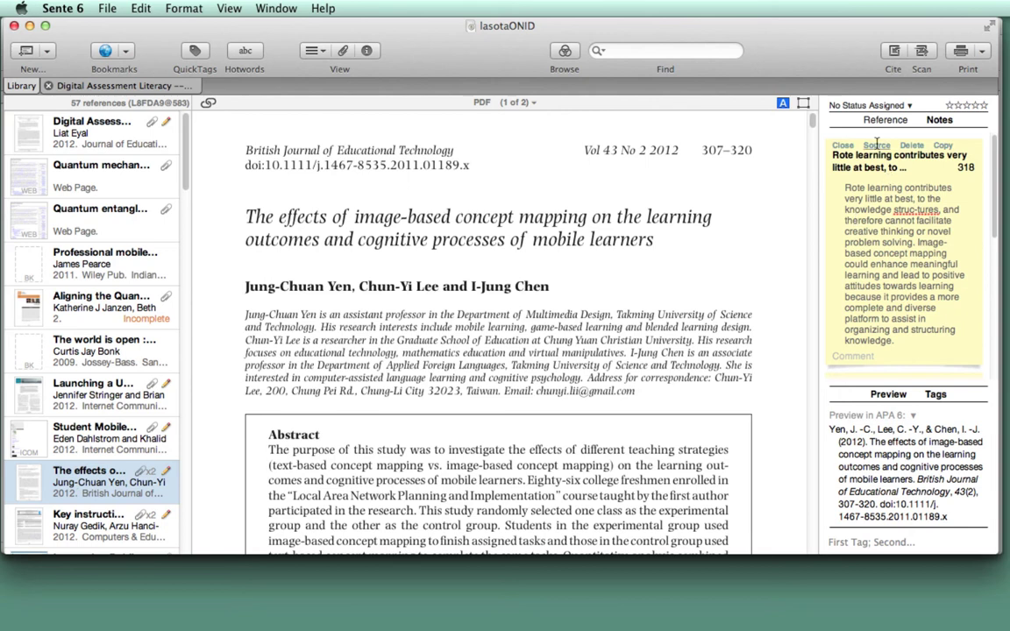
click(877, 145)
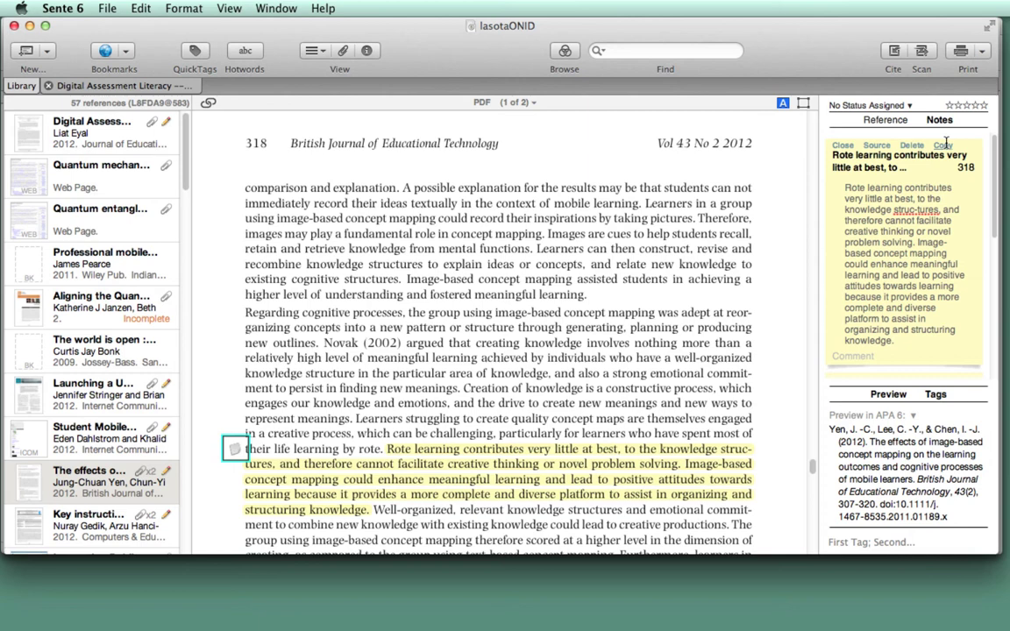
key(super+Tab)
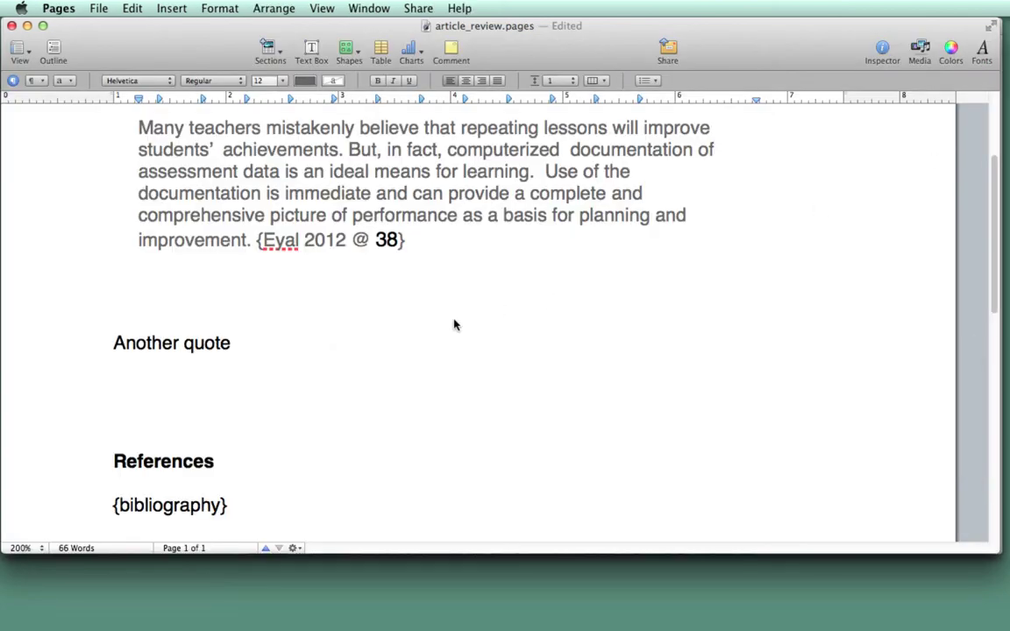
text(Rote learning contributes very little at best, to ... 318 Rote learning contributes very little at best, to the knowledge struc-tures, and therefore cannot facilitate creative thinking or novel problem solving. Image-based concept mapping could enhance meaningful learning and lead to positive attitudes towards learning because it provides a more complete and diverse platform to assist in organizing and structuring knowledge.)
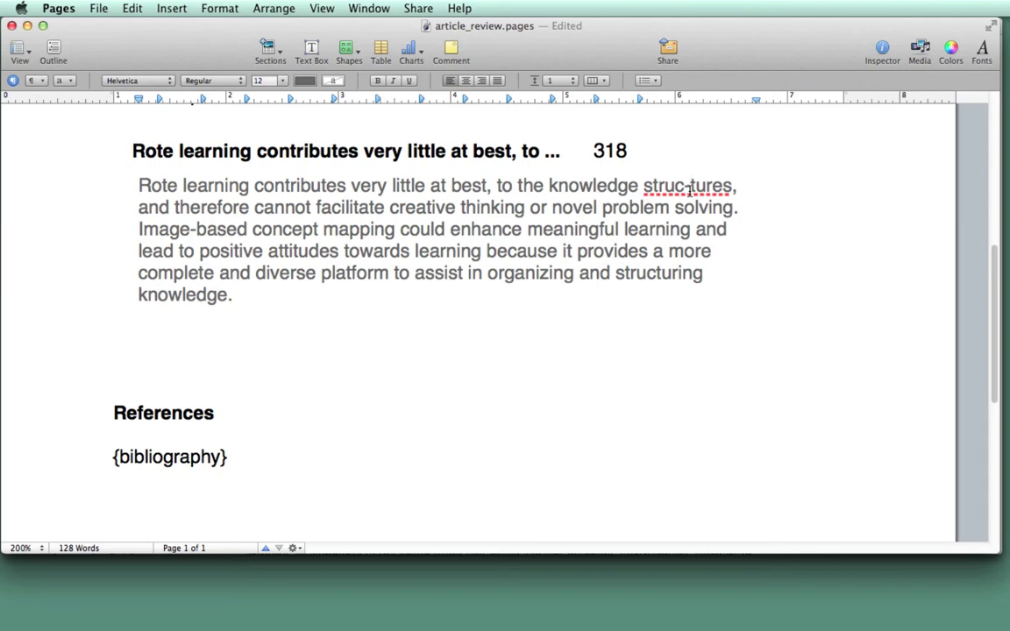
- Correct "struc-tures" to "structures" in the second quote and insert the article's Sente citation tag after "knowledge."
click(690, 187)
key(BackSpace)
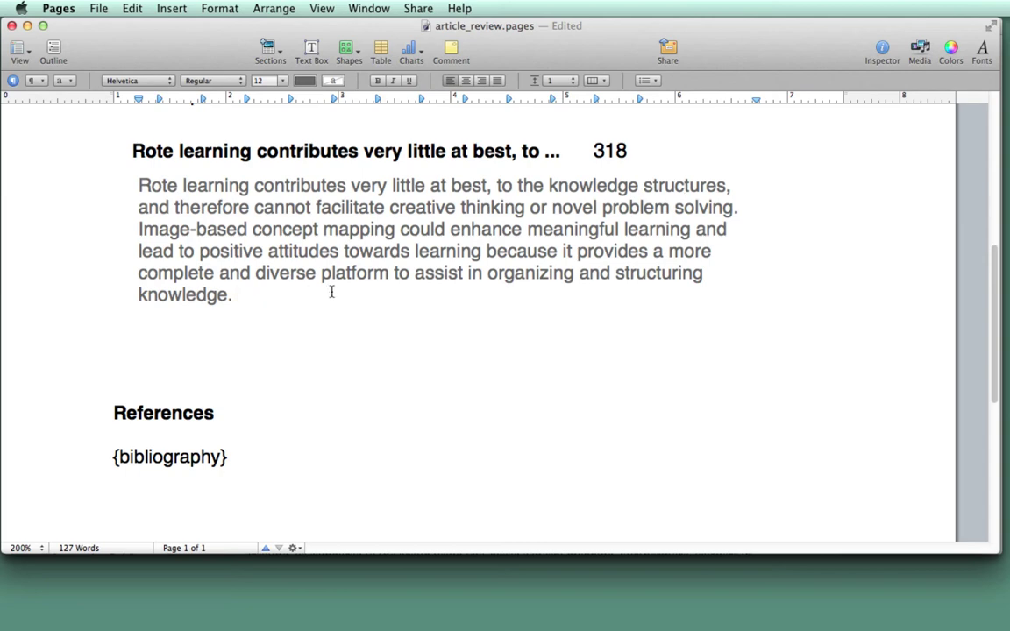
key(super+Tab)
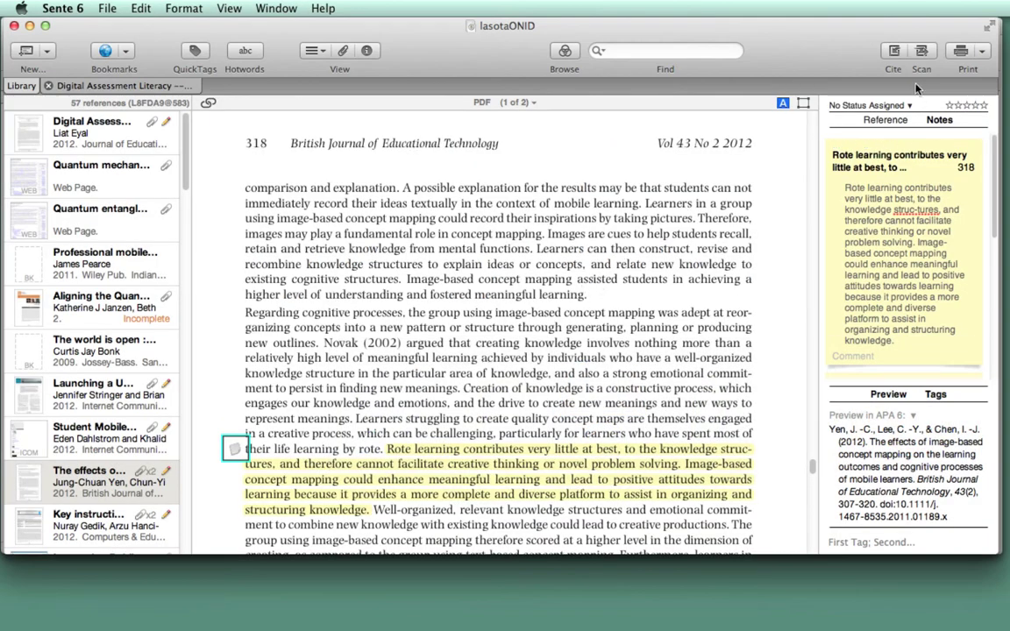
click(895, 53)
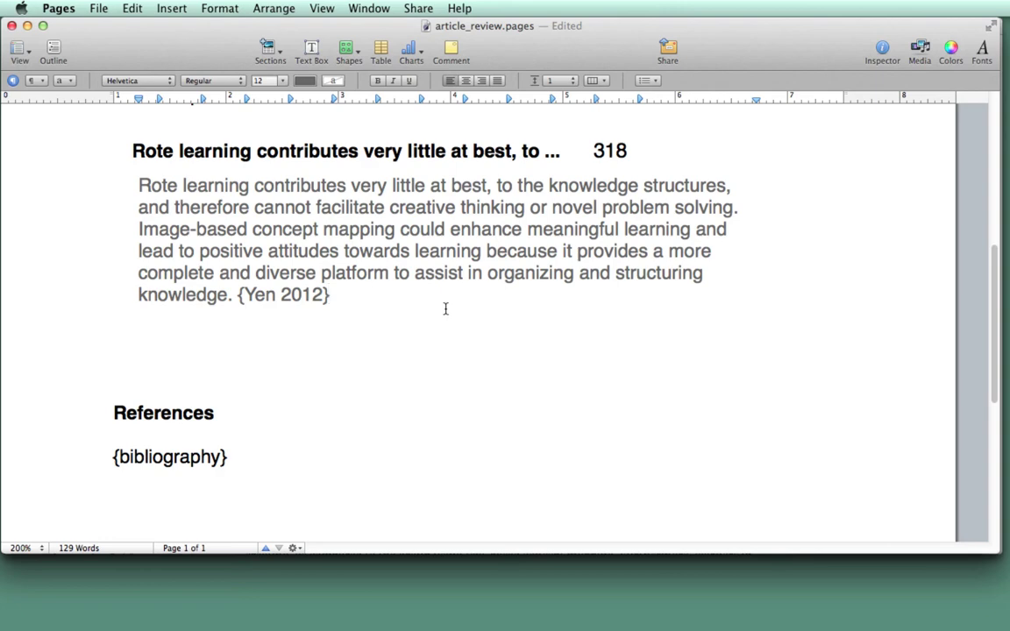
- Add "@ 318" inside the second quote's citation tag and delete the note's bold title line with the page number
scroll(446, 309, up, 4)
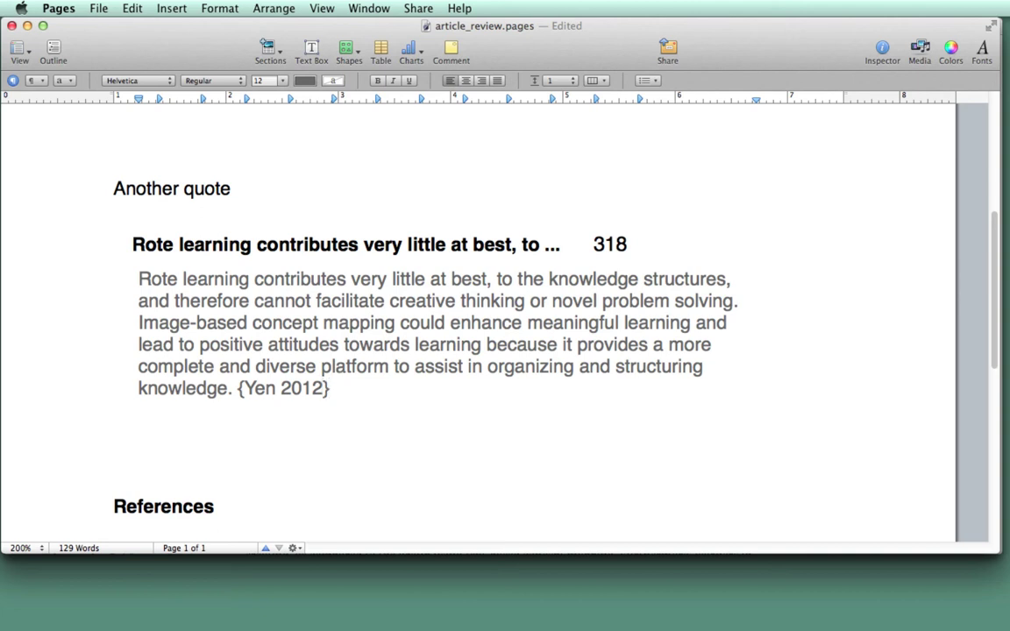
click(324, 388)
text(@ 318)
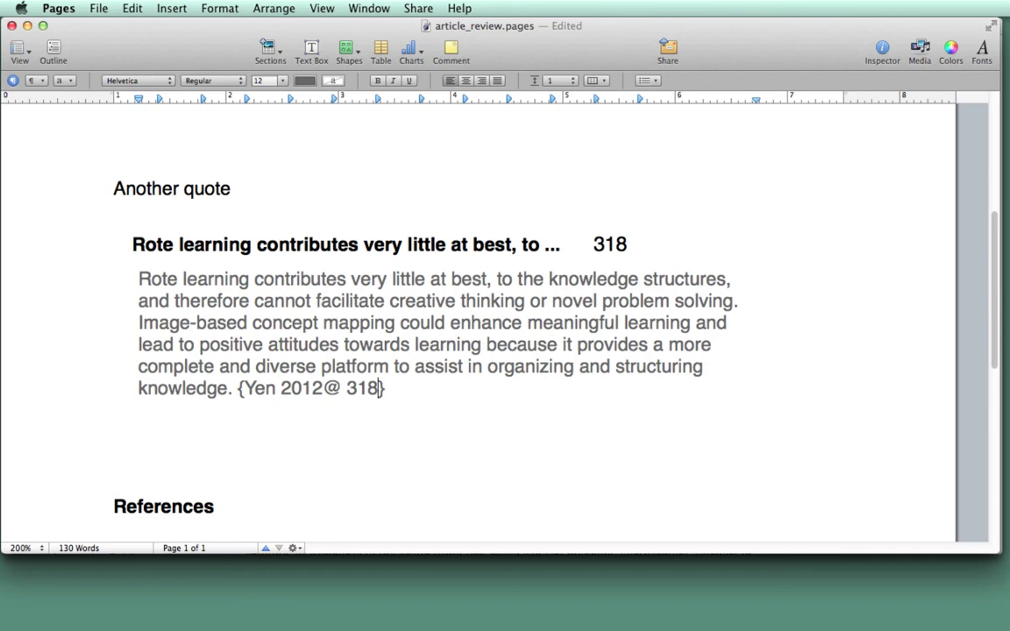
triple_click(399, 246)
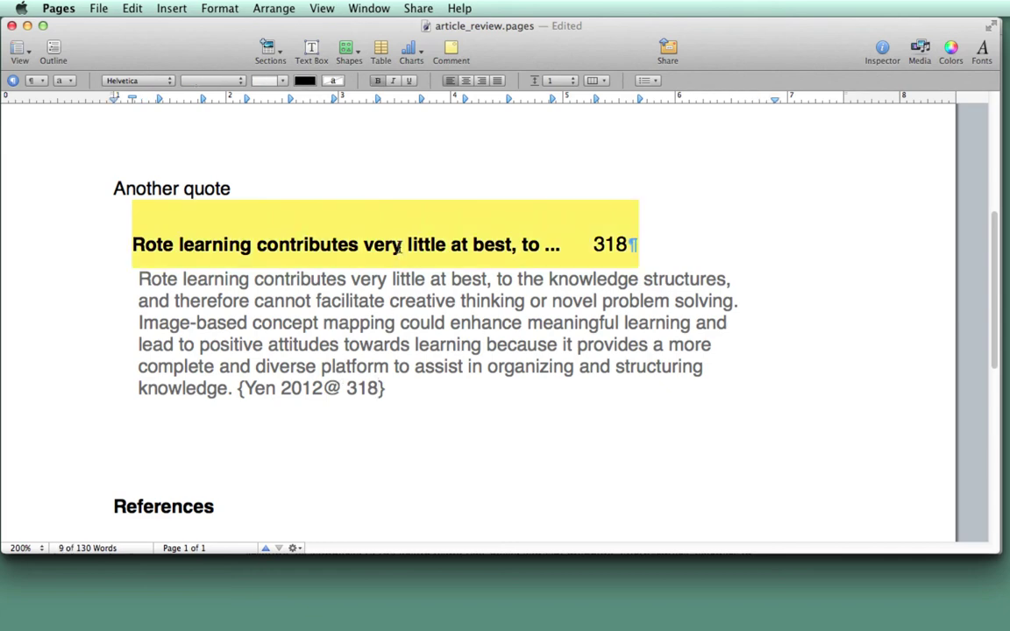
key(BackSpace)
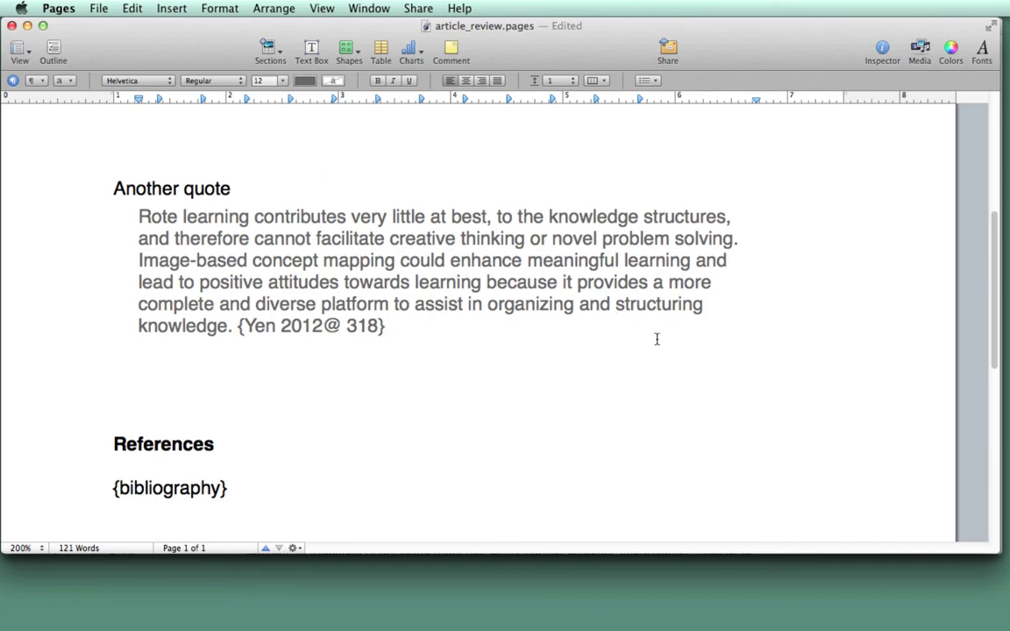
scroll(657, 339, down, 3)
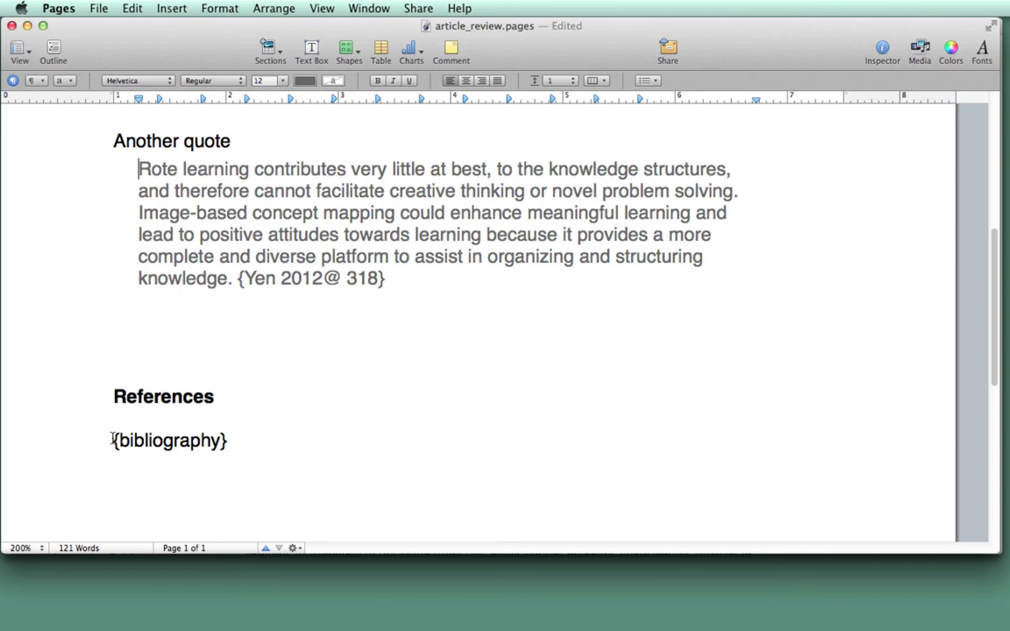
- Review the {bibliography} placeholder under References and the citation tags with page numbers at the end of both quotes
double_click(208, 443)
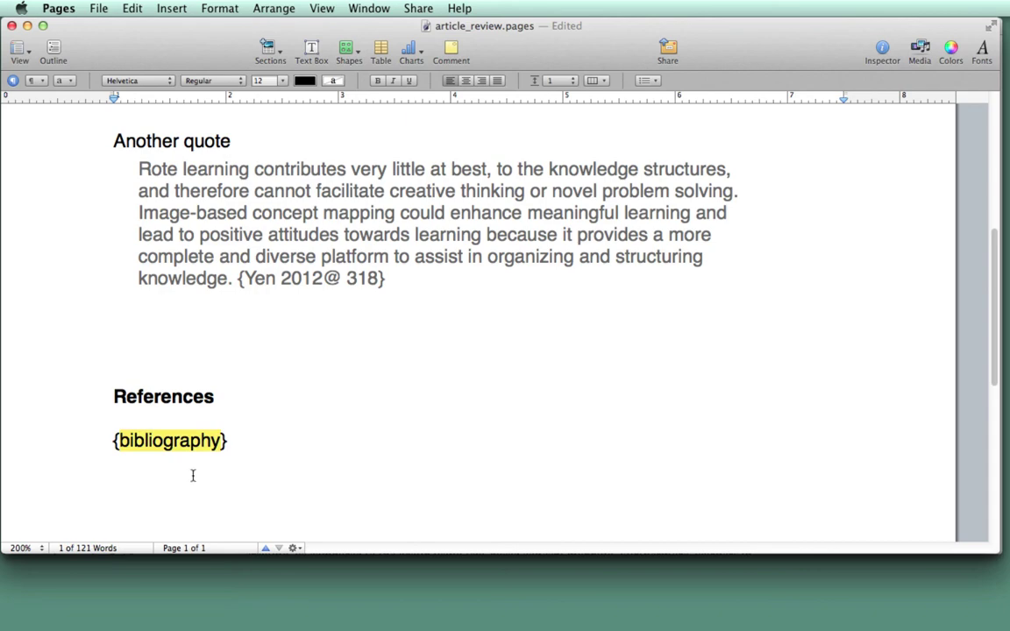
click(193, 476)
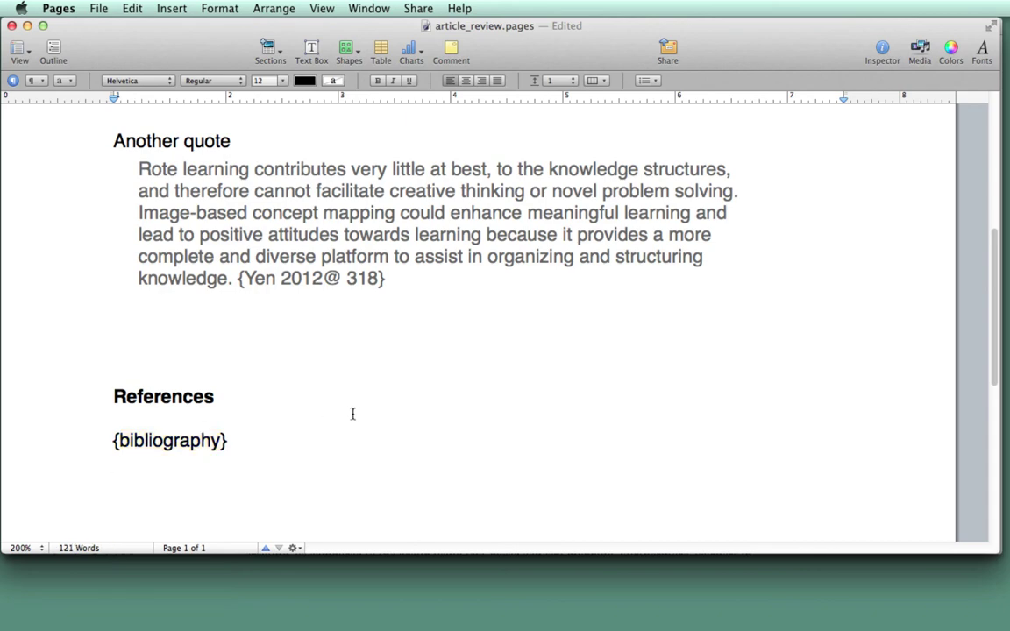
scroll(355, 417, up, 1)
scroll(354, 417, up, 5)
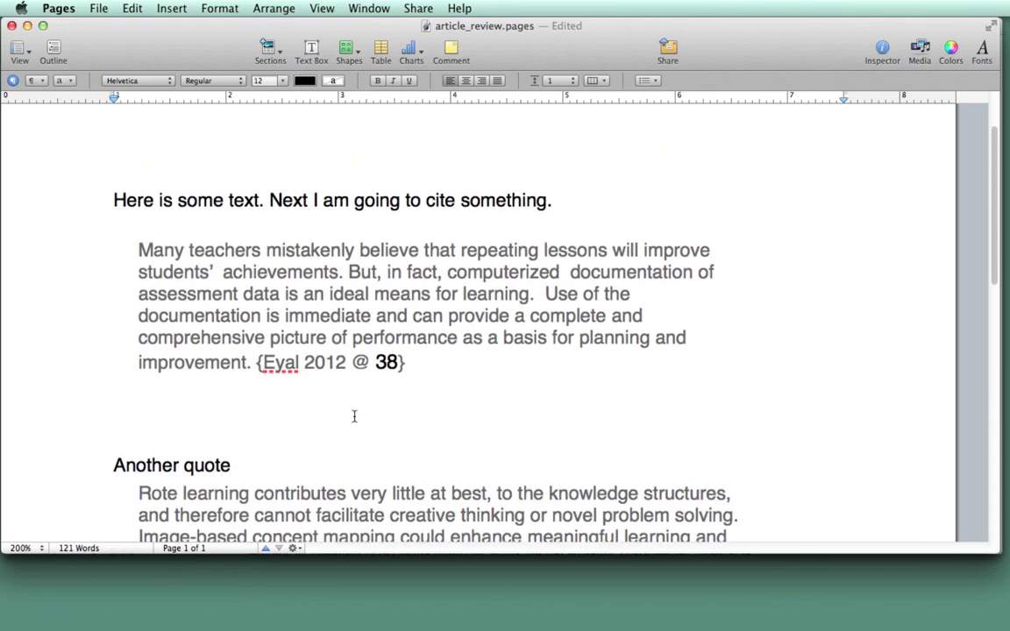
scroll(354, 416, down, 4)
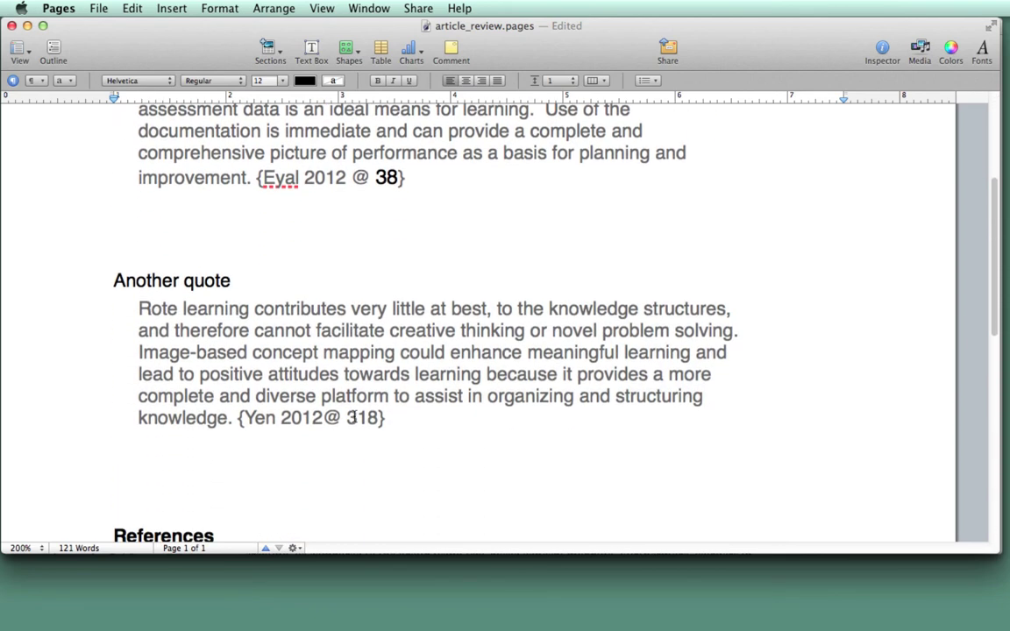
scroll(353, 416, down, 4)
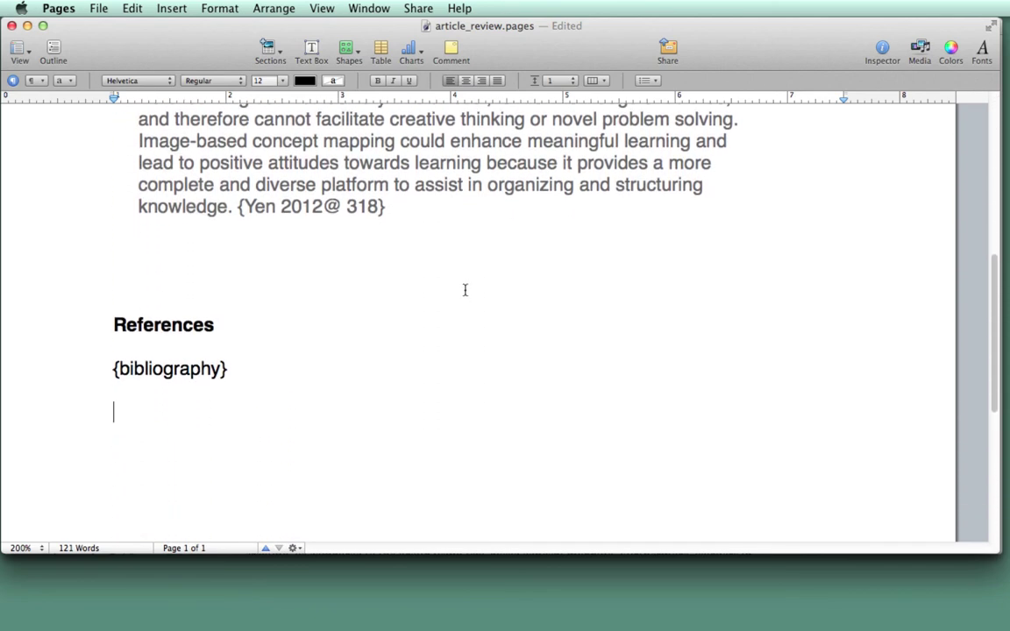
- Switch to Sente, scan the open article_review.pages in APA 6 style with curly-brace delimiters, then save and open the scanned document
key(super+Tab)
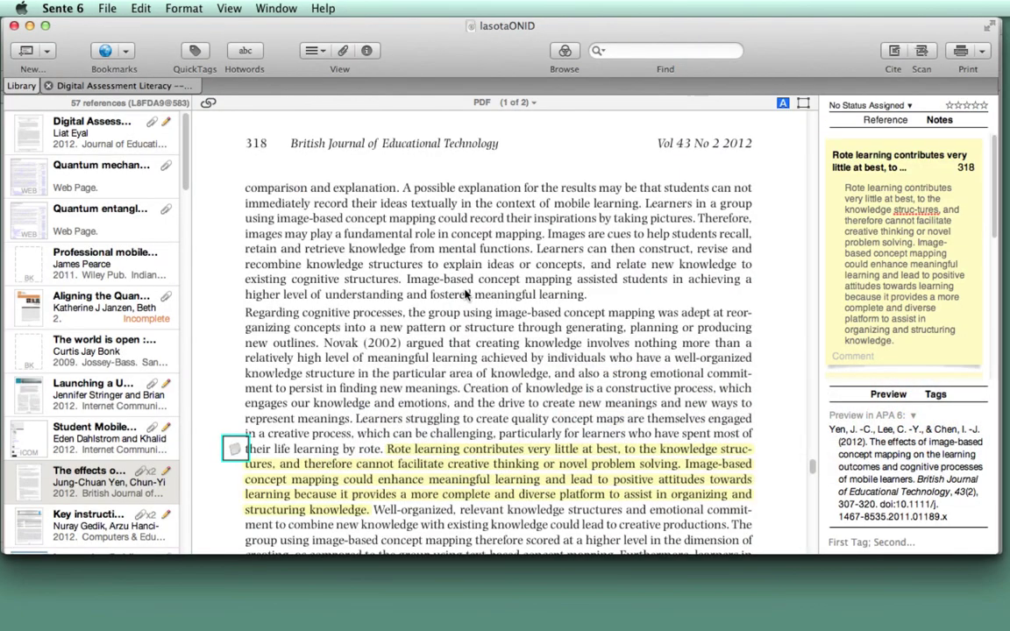
click(927, 54)
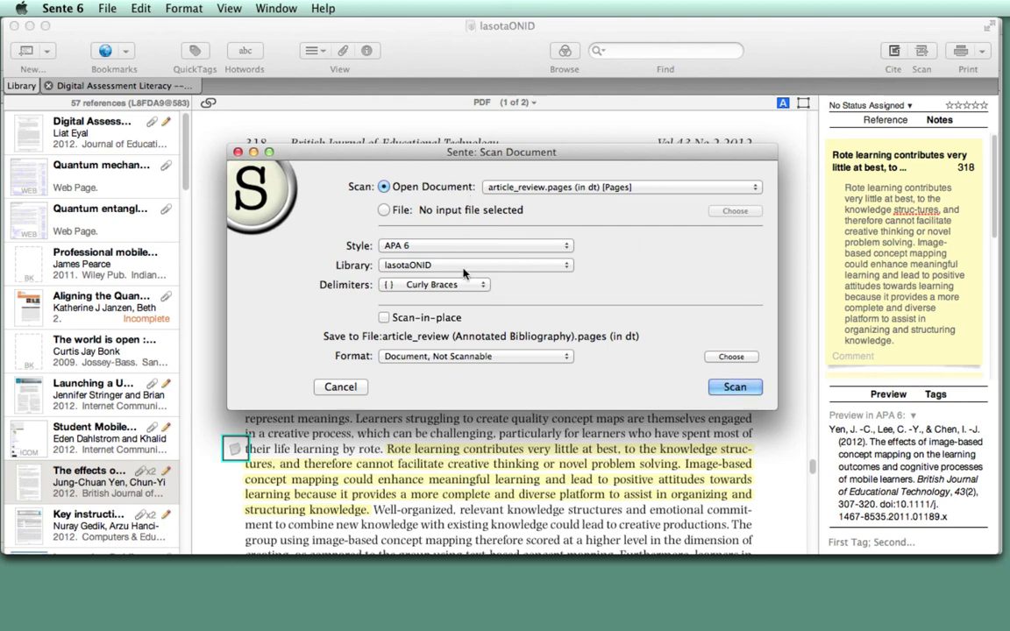
click(736, 388)
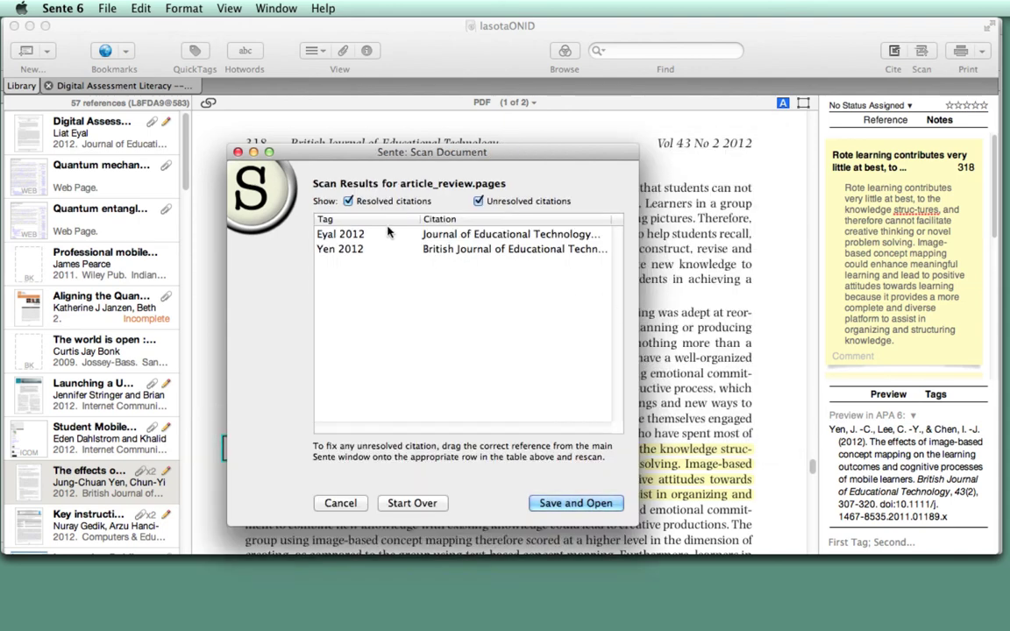
click(552, 505)
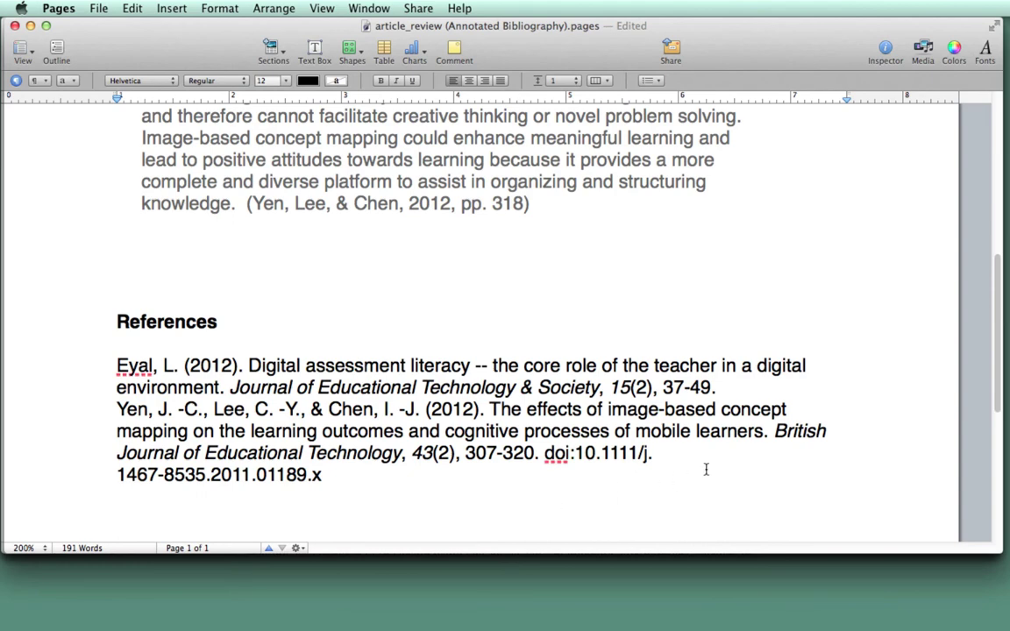
- Review the formatted citations in the scanned document and insert a blank line between the two entries under References
scroll(673, 230, up, 8)
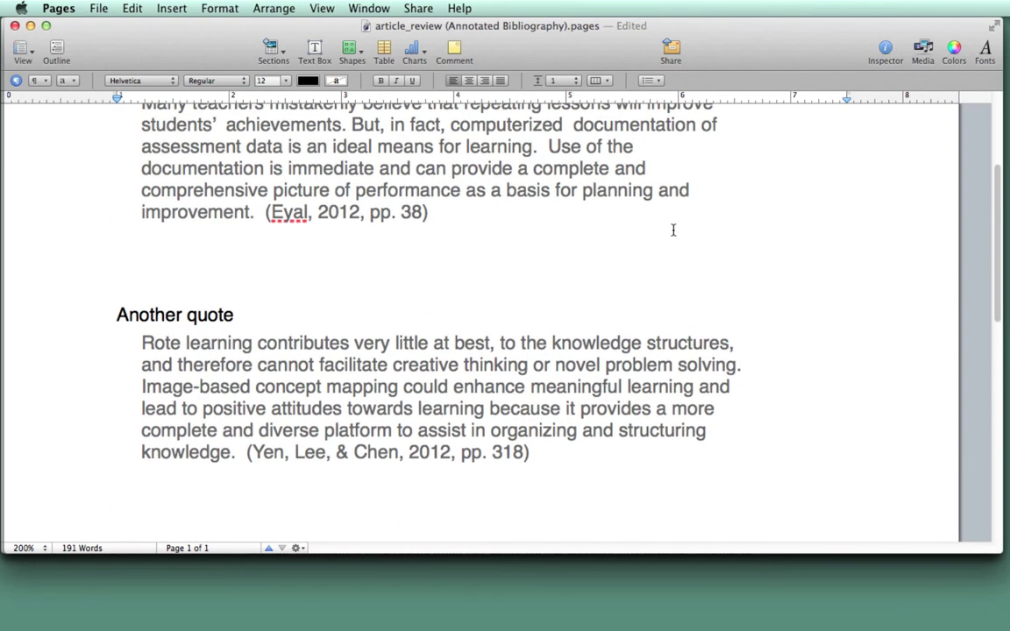
scroll(673, 230, up, 2)
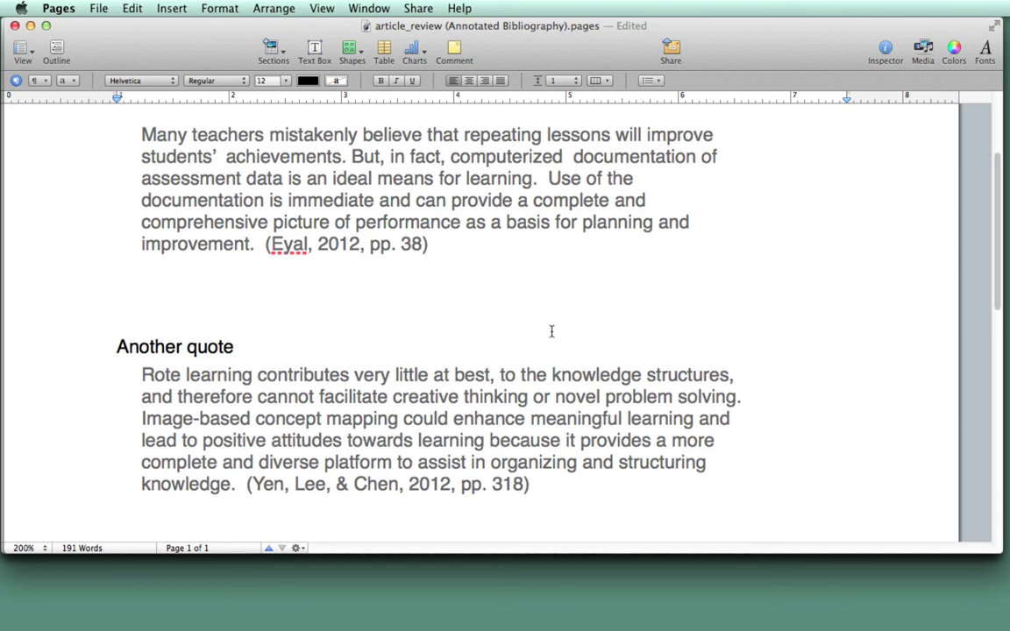
scroll(550, 332, down, 4)
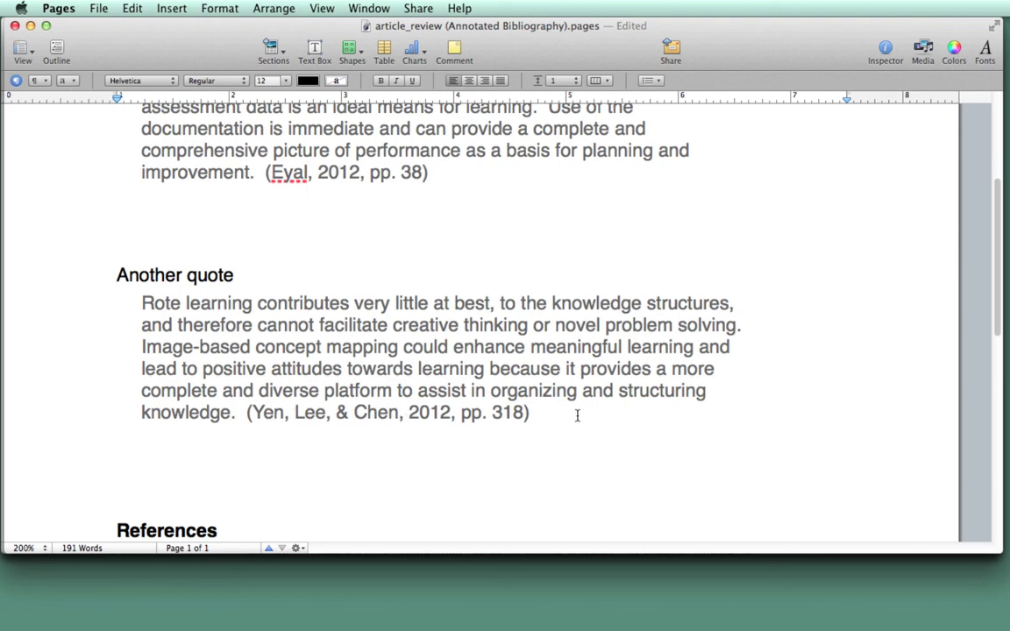
scroll(577, 415, down, 5)
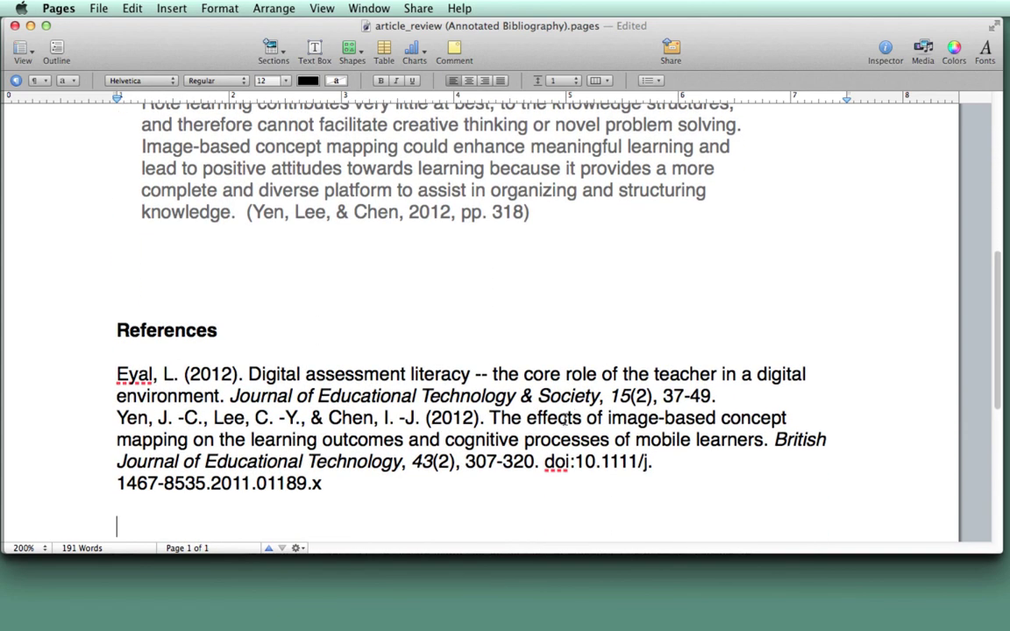
click(738, 398)
key(Return)
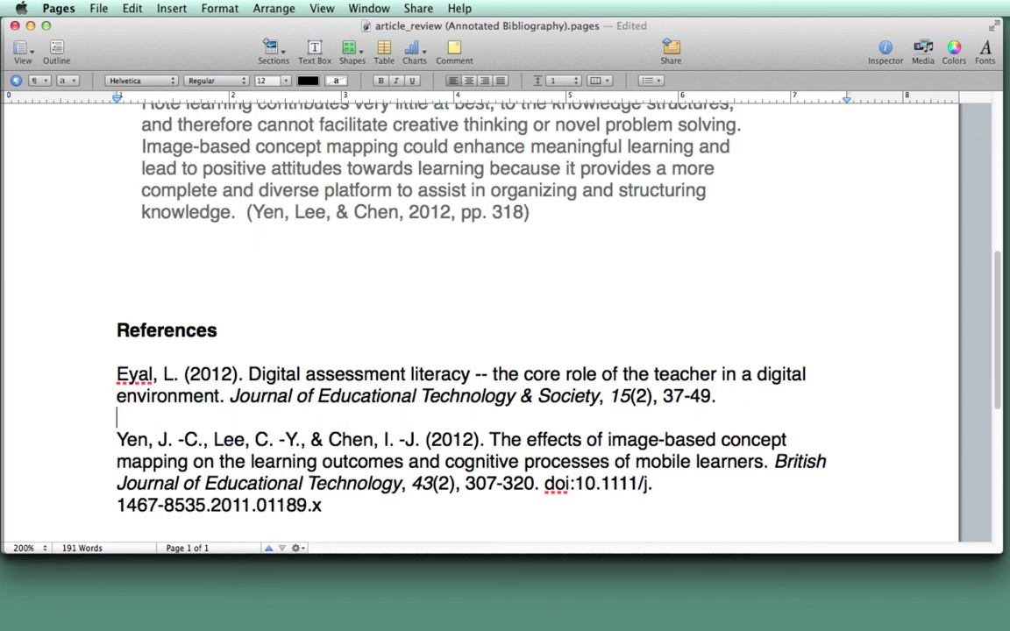
scroll(805, 370, down, 1)
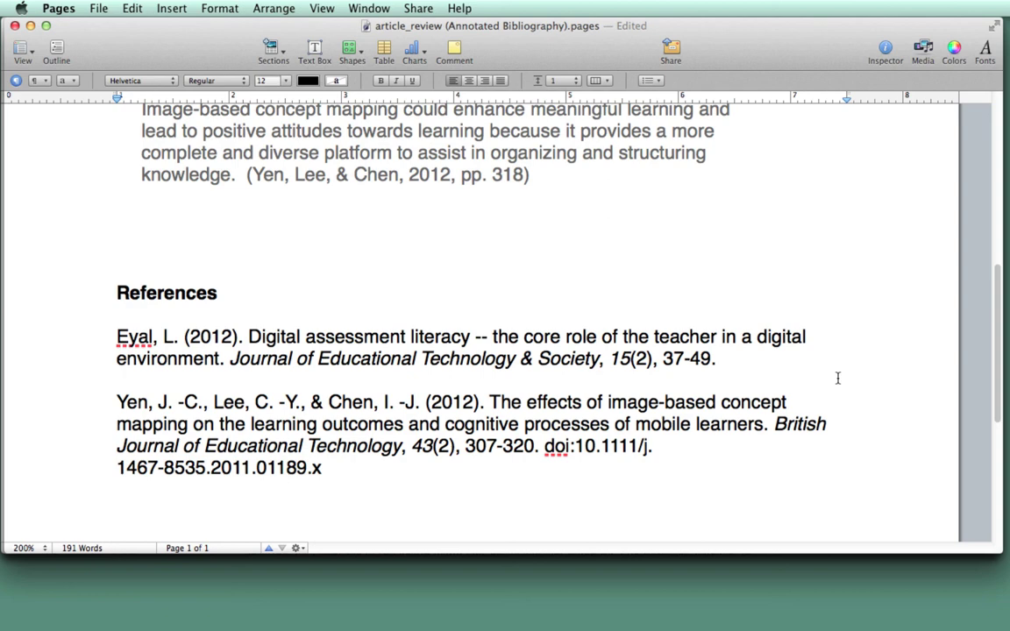
scroll(838, 378, up, 2)
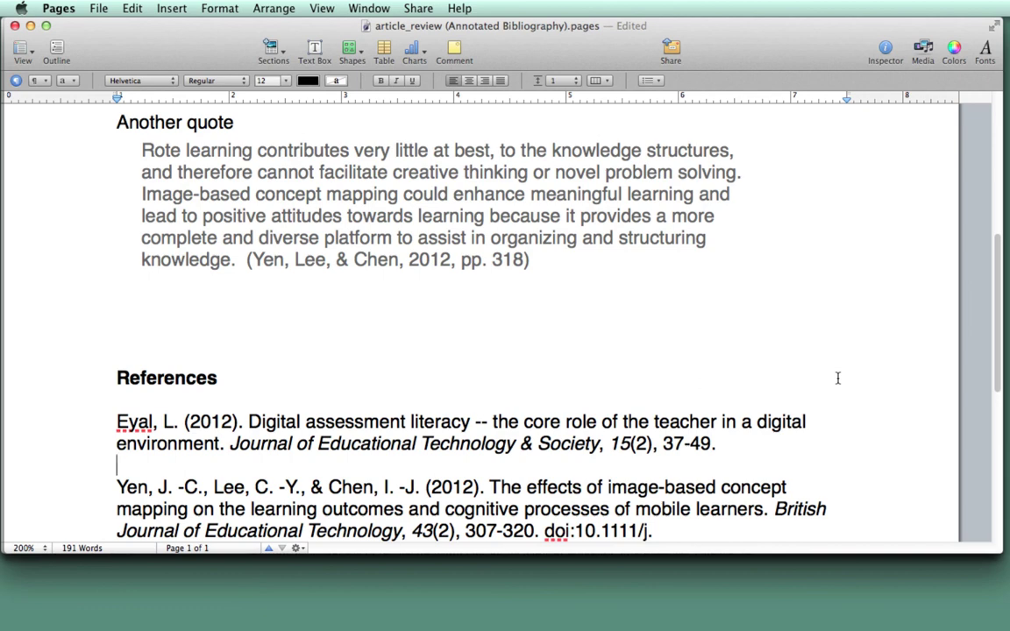
scroll(838, 378, down, 1)
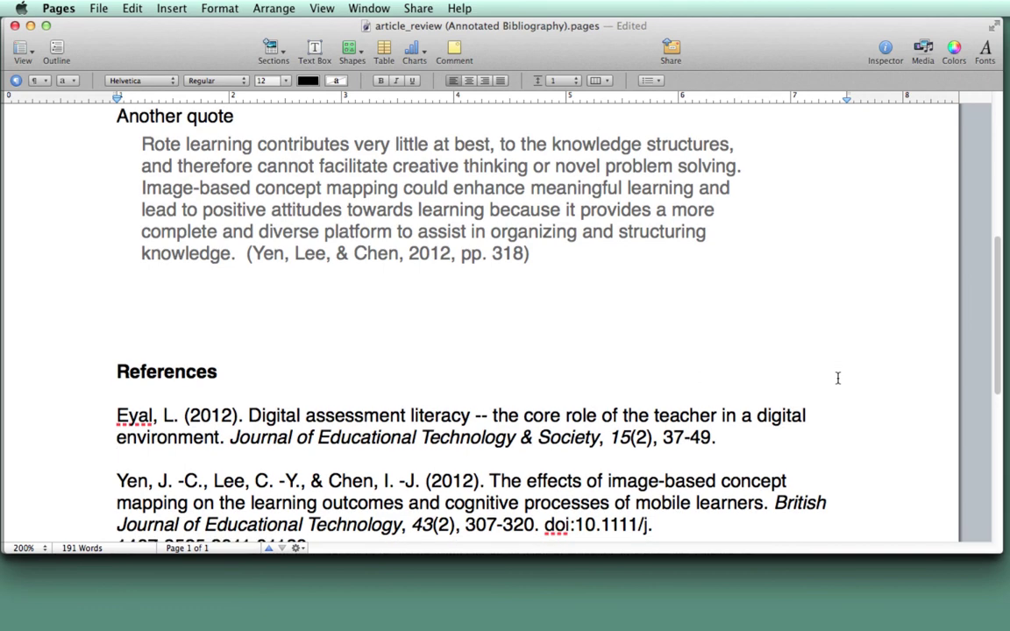